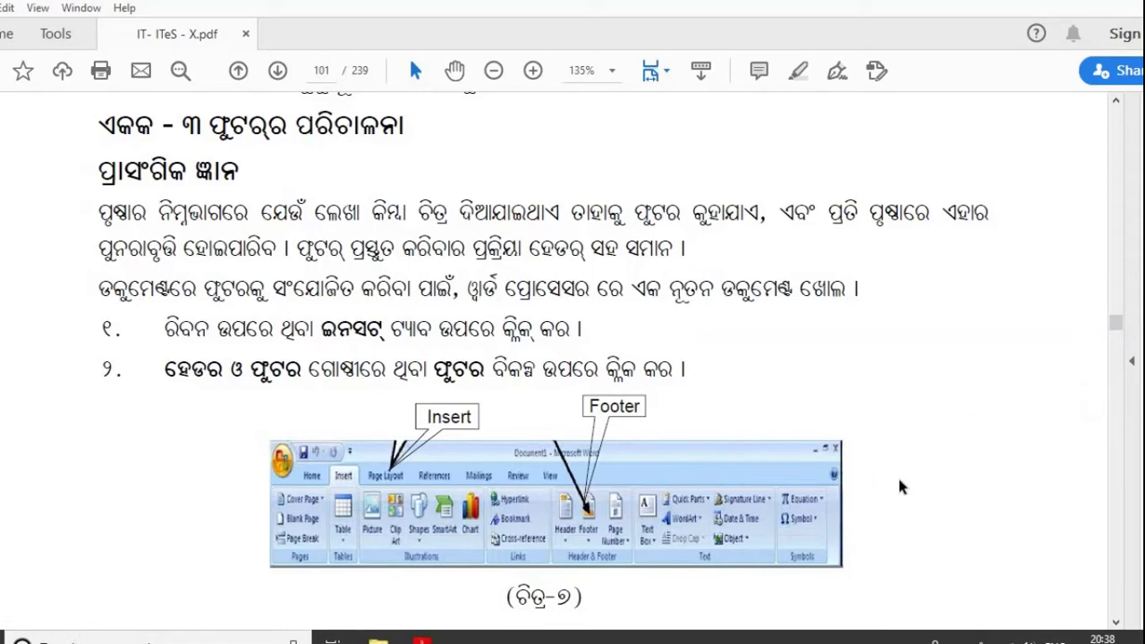
left_click(1116, 624)
left_click(1116, 624)
left_click(1116, 624)
left_click(1116, 624)
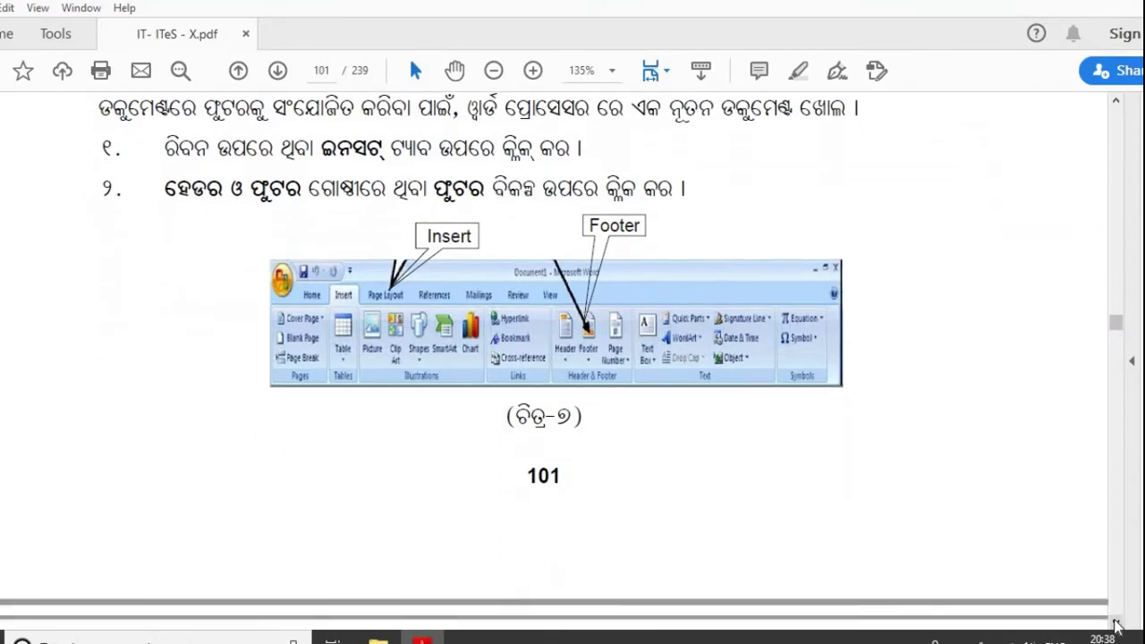
left_click(1116, 624)
left_click(1116, 624)
left_click(1116, 624)
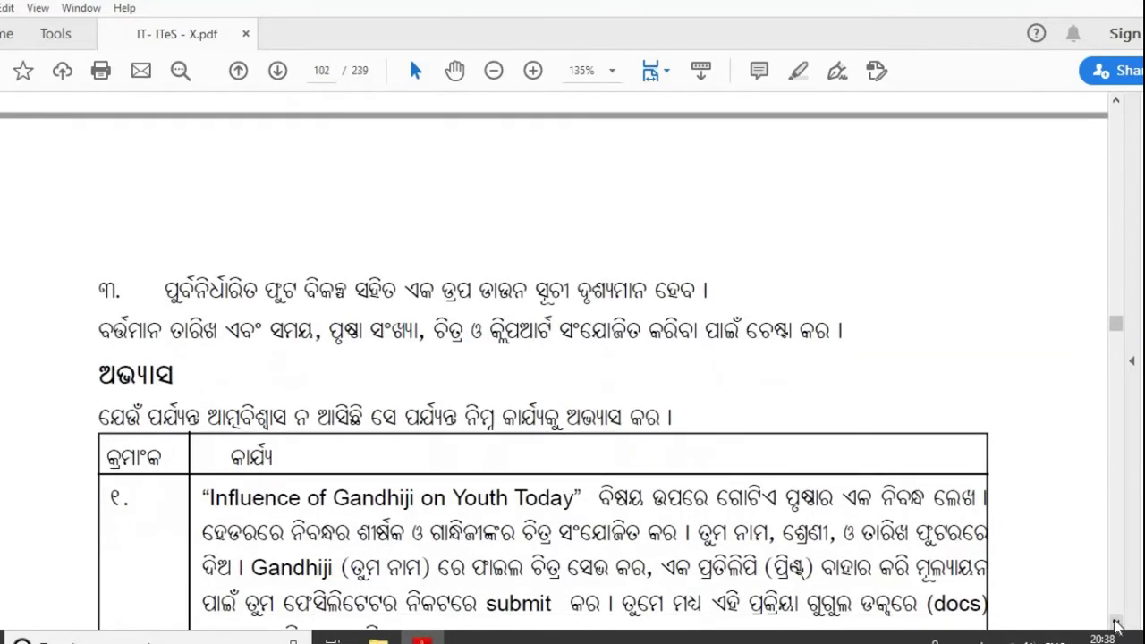
left_click(1116, 624)
left_click(1115, 623)
left_click(1116, 623)
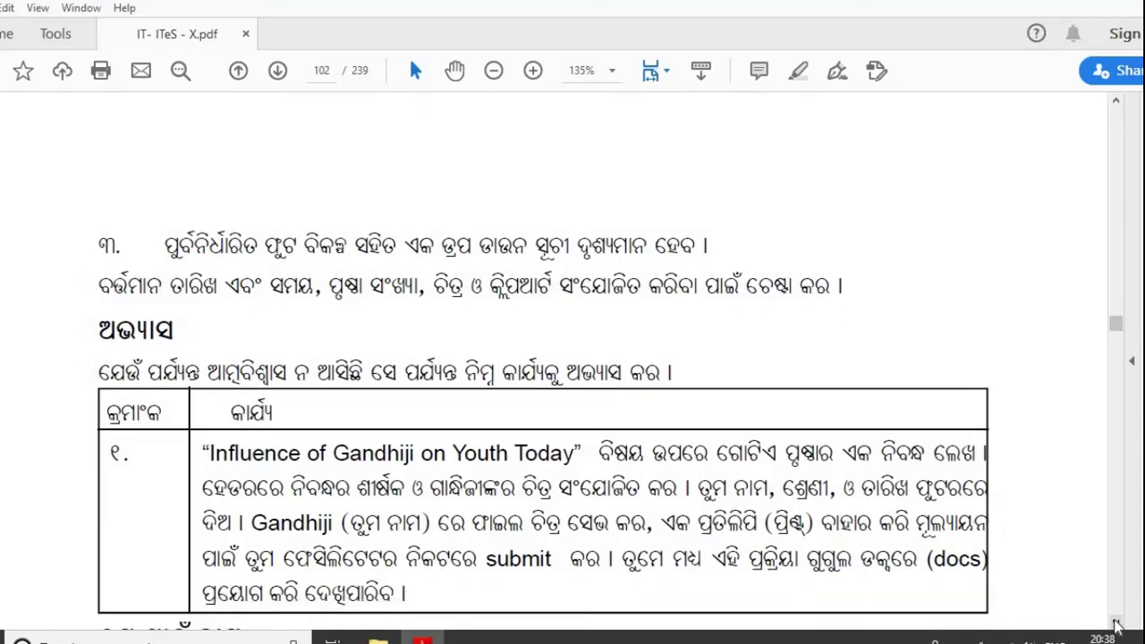
left_click(1116, 624)
left_click(1116, 623)
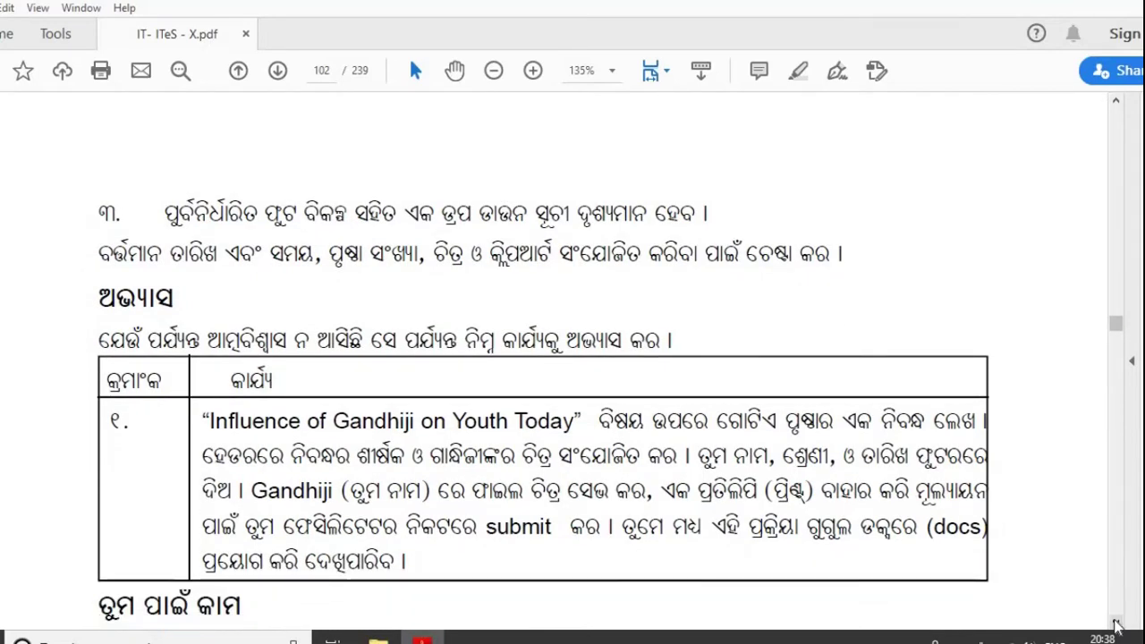
left_click(1116, 624)
left_click(1115, 624)
left_click(1116, 624)
left_click(1116, 623)
left_click(1116, 623)
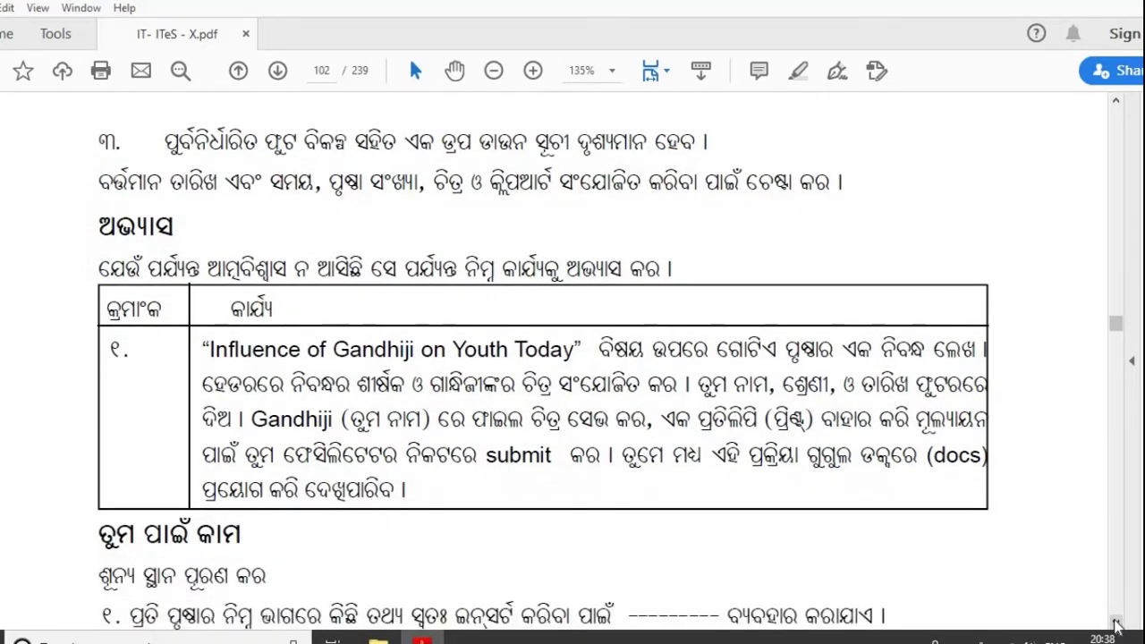
left_click(1116, 624)
left_click(1116, 623)
left_click(1116, 624)
left_click(1116, 624)
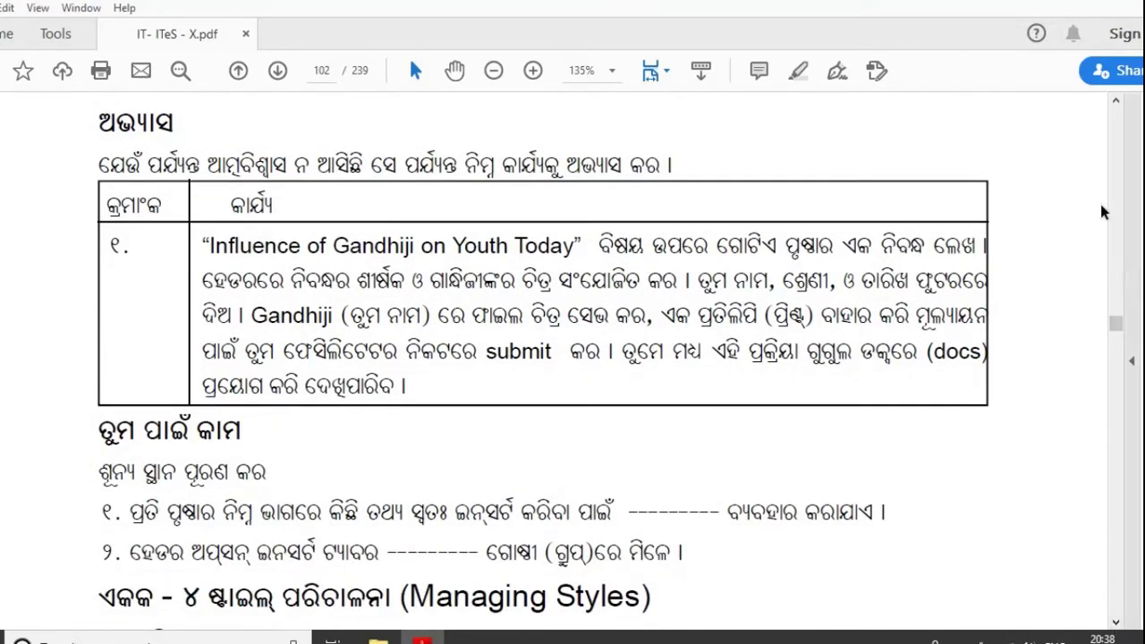
left_click(1120, 107)
left_click(1120, 107)
left_click(1120, 107)
left_click(1120, 107)
left_click(1120, 107)
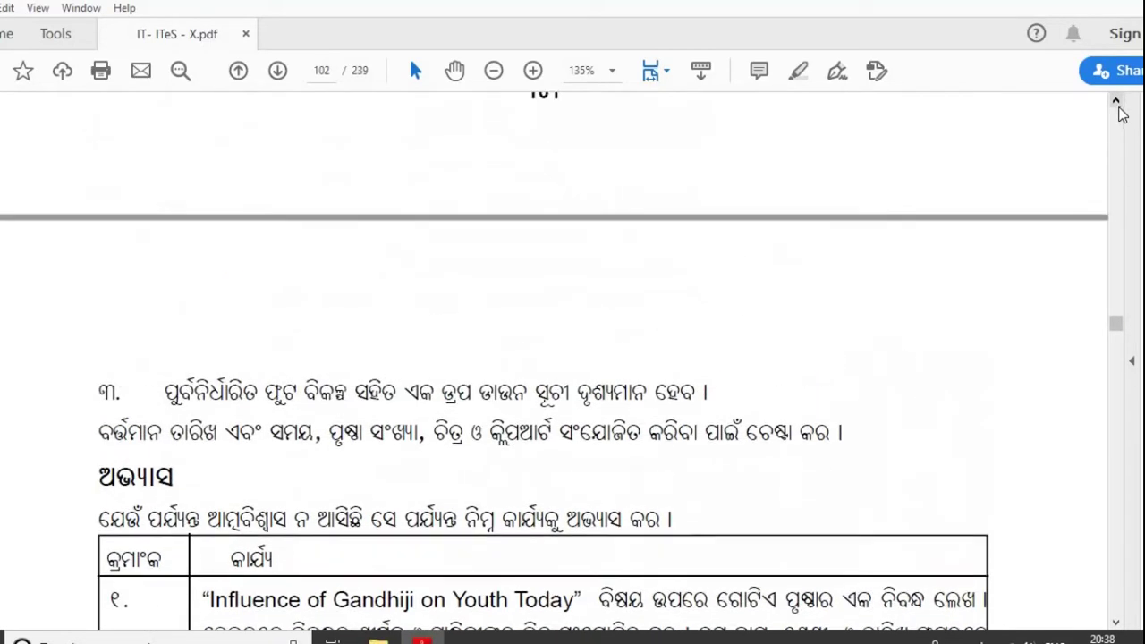
left_click(1117, 103)
left_click(1118, 103)
left_click(1118, 103)
left_click(1117, 103)
left_click(1117, 102)
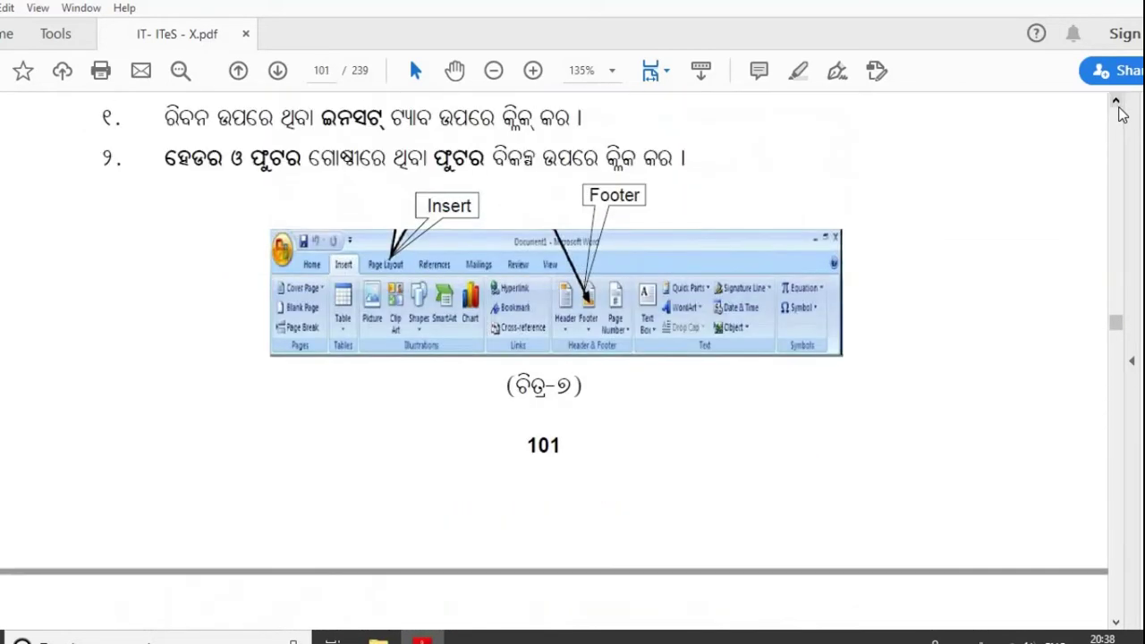
left_click(1118, 104)
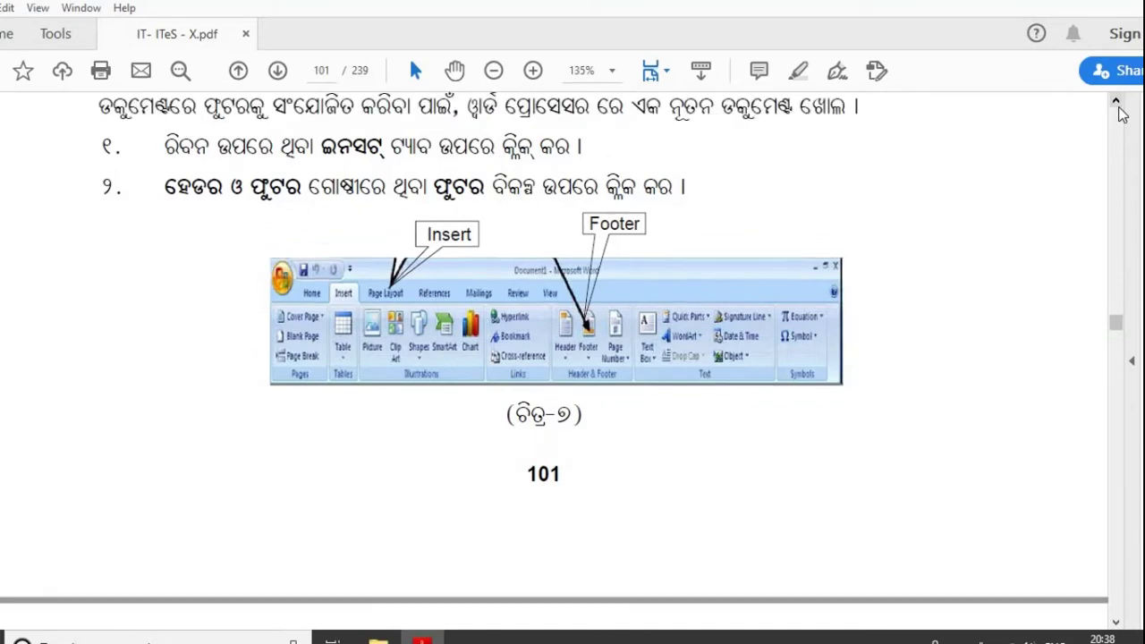
left_click(1119, 104)
left_click(1119, 104)
left_click(1118, 103)
left_click(1117, 102)
left_click(1117, 103)
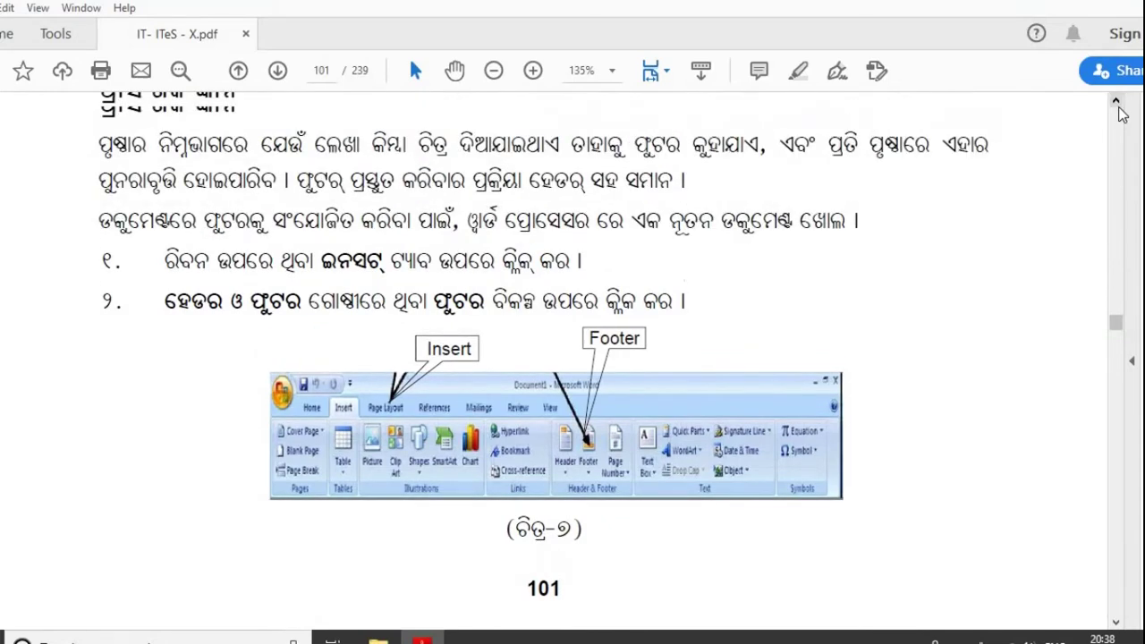
left_click(1118, 103)
left_click(1117, 103)
left_click(1118, 103)
left_click(1118, 104)
left_click(1118, 104)
left_click(1118, 104)
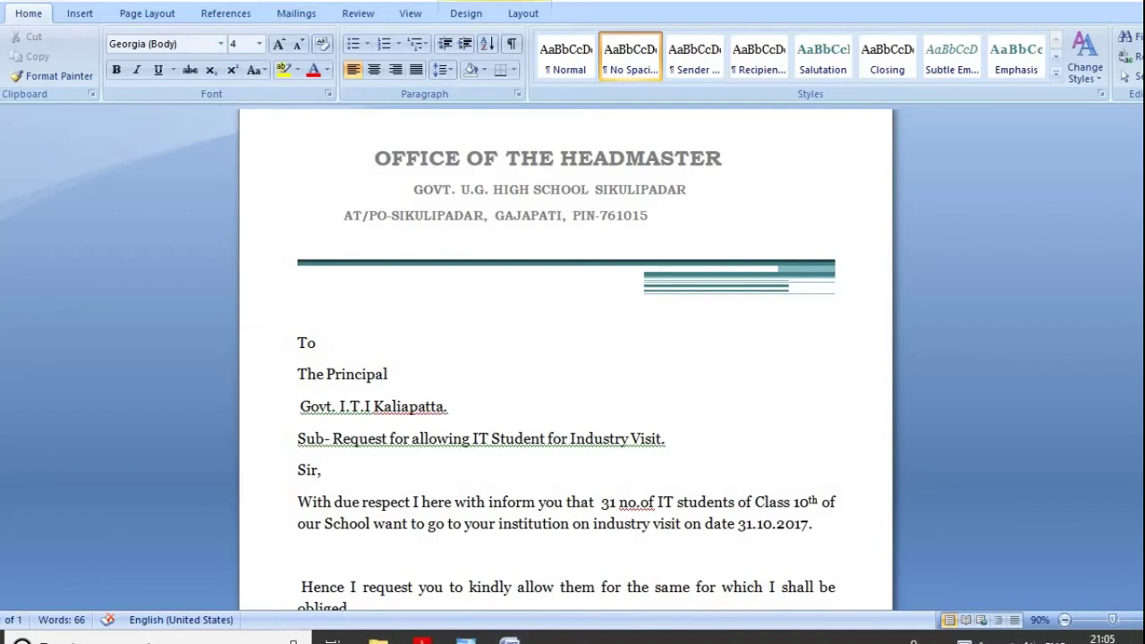
- Scroll down to the letter's footer with the school's e-mail address and cell number
scroll(565, 375, "down", 1)
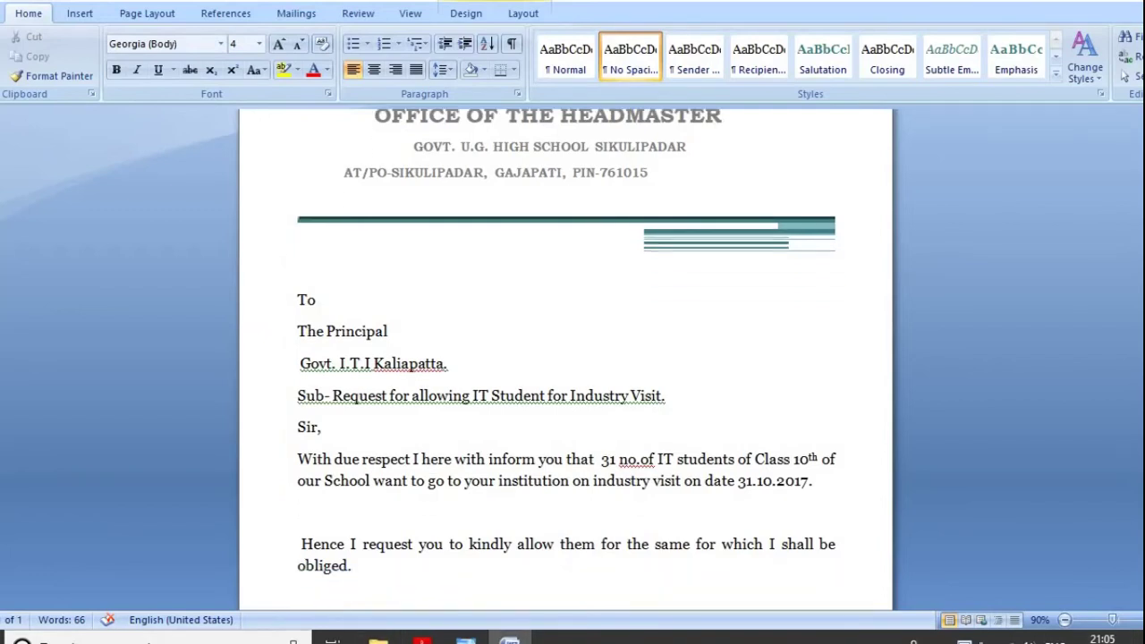
scroll(567, 358, "down", 2)
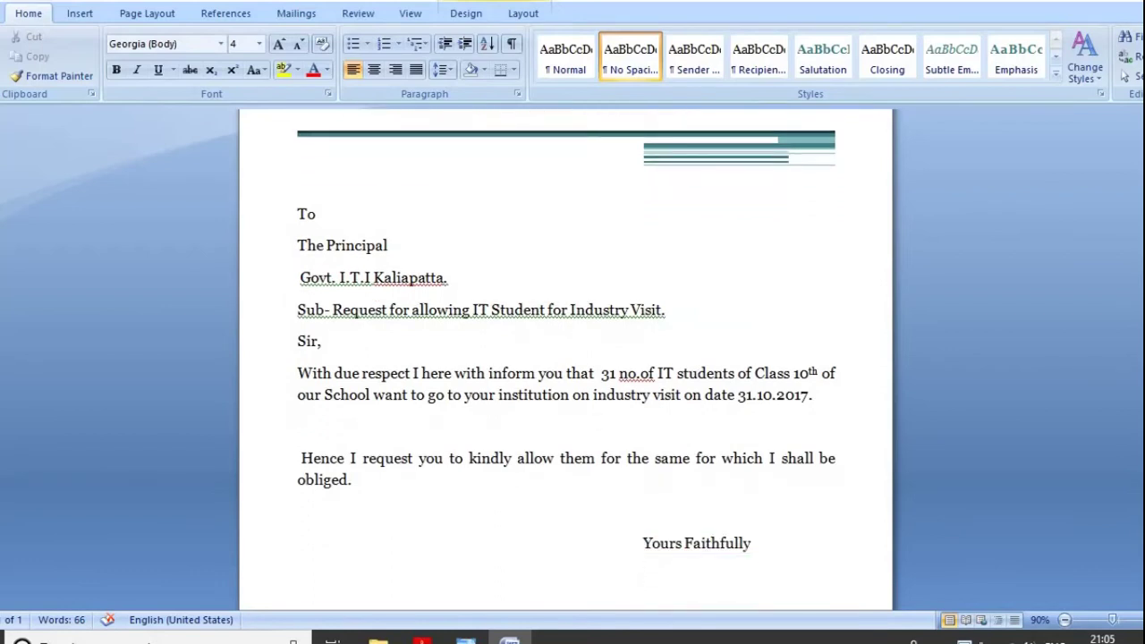
scroll(567, 358, "down", 1)
scroll(568, 358, "down", 1)
scroll(568, 358, "down", 1)
scroll(567, 358, "down", 1)
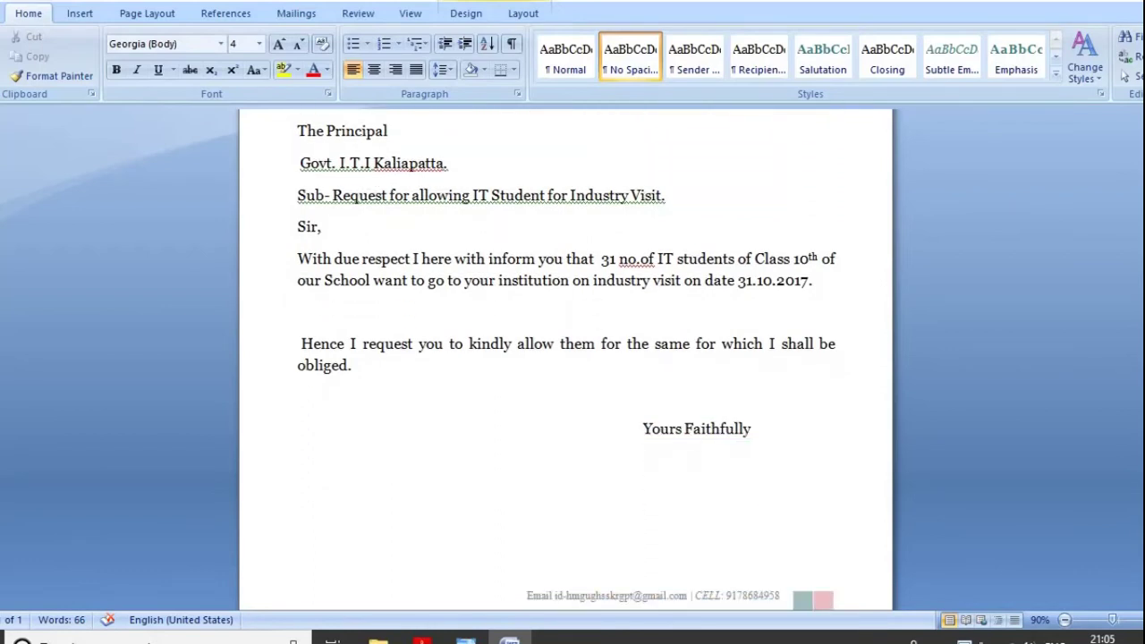
scroll(567, 358, "down", 1)
scroll(568, 358, "down", 1)
scroll(567, 358, "down", 1)
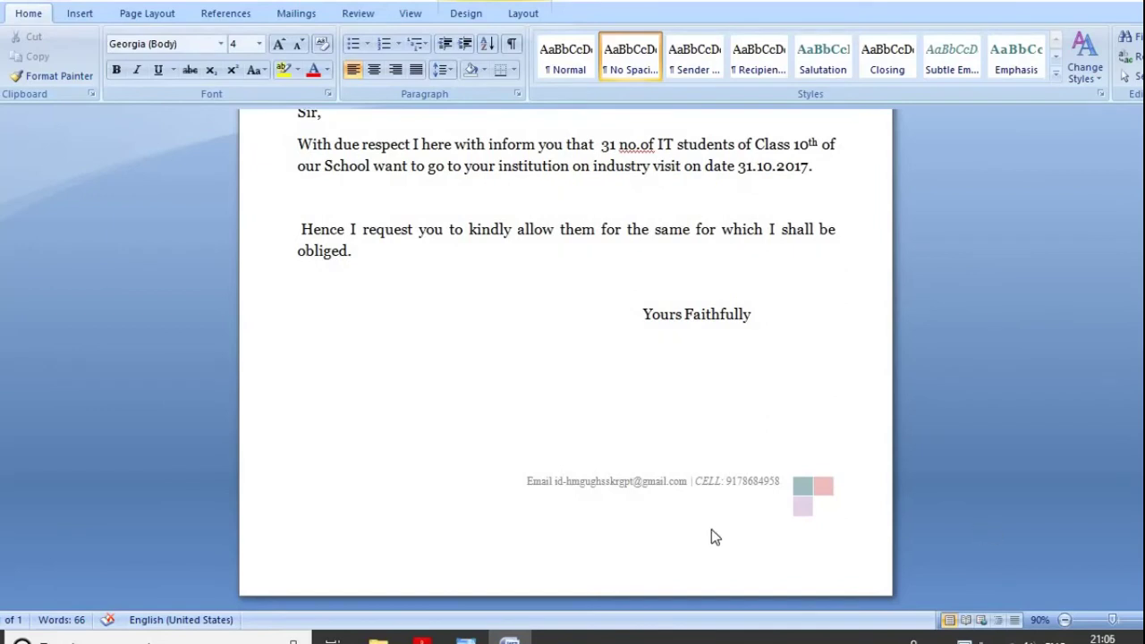
- Open the letter's footer for editing by double-clicking it
double_click(543, 542)
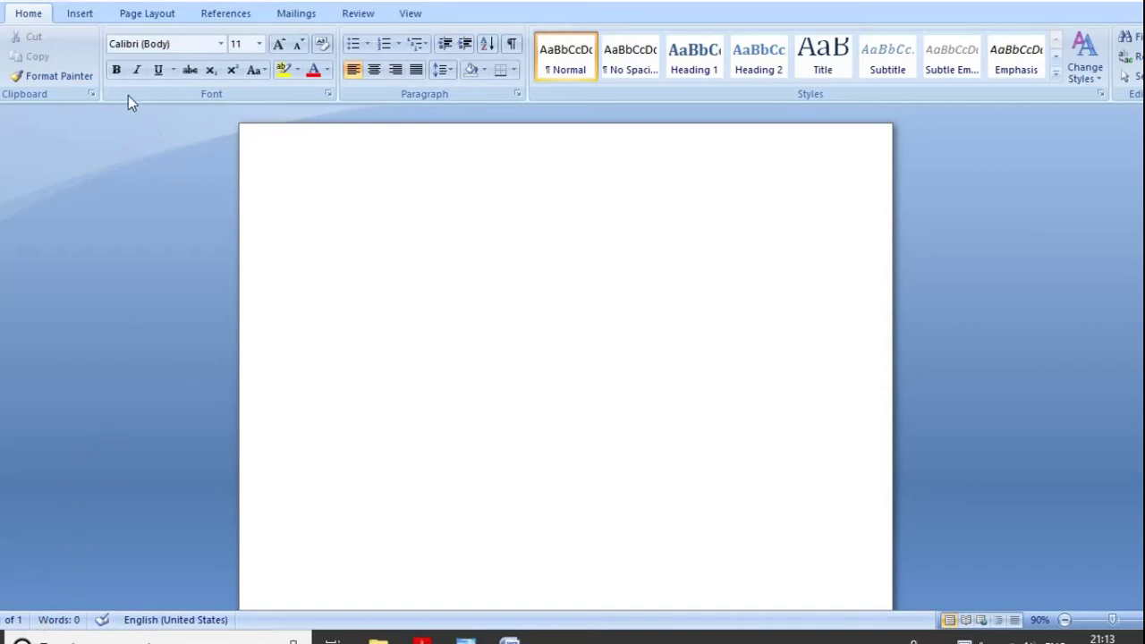
- Show the Insert tab's built-in Footer gallery, scrolled down through Pinstripes, Puzzle and Sideline
left_click(80, 13)
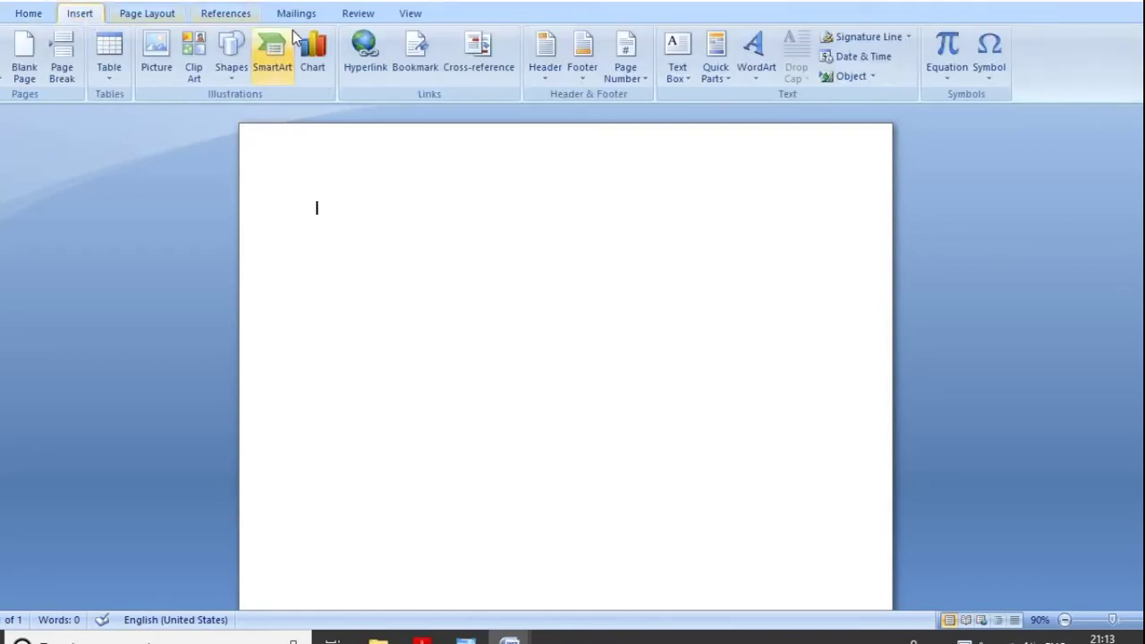
left_click(588, 83)
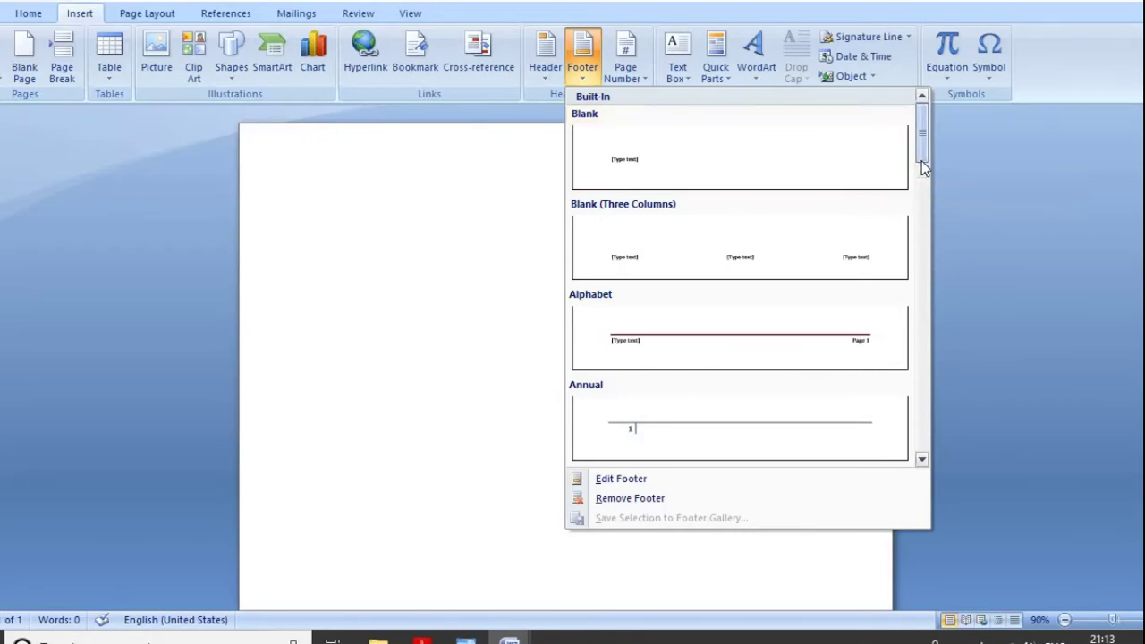
mouse_move(922, 158)
left_mouse_down()
mouse_move(936, 281)
mouse_move(922, 394)
left_mouse_up()
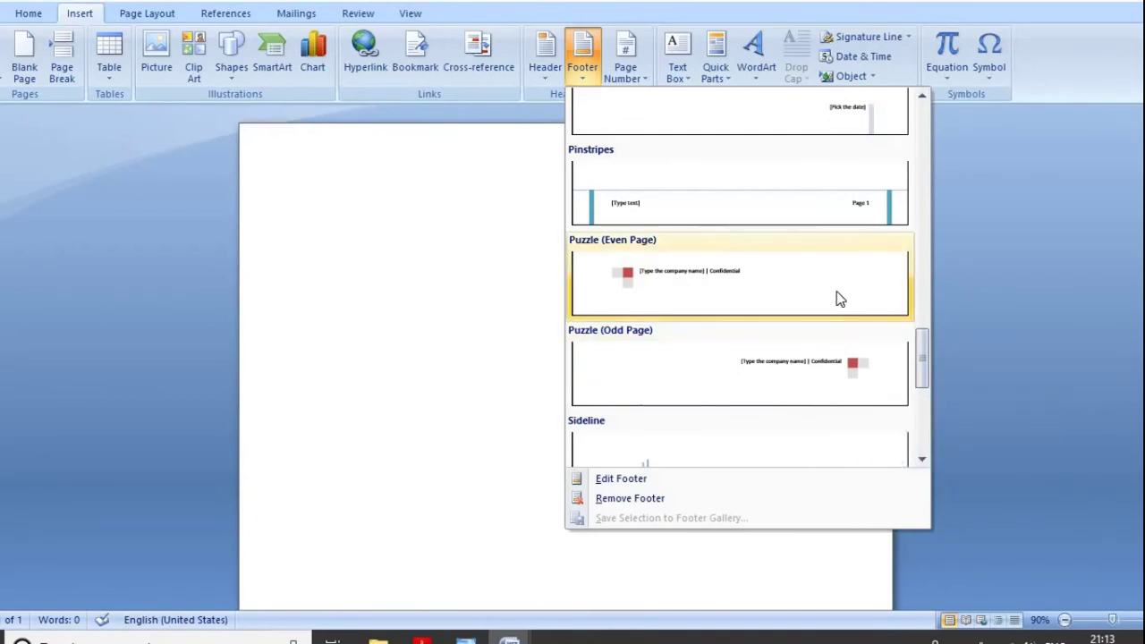
- Add the Pinstripes footer with [Type text] and Page 1, then reopen the Footer gallery
left_click(842, 212)
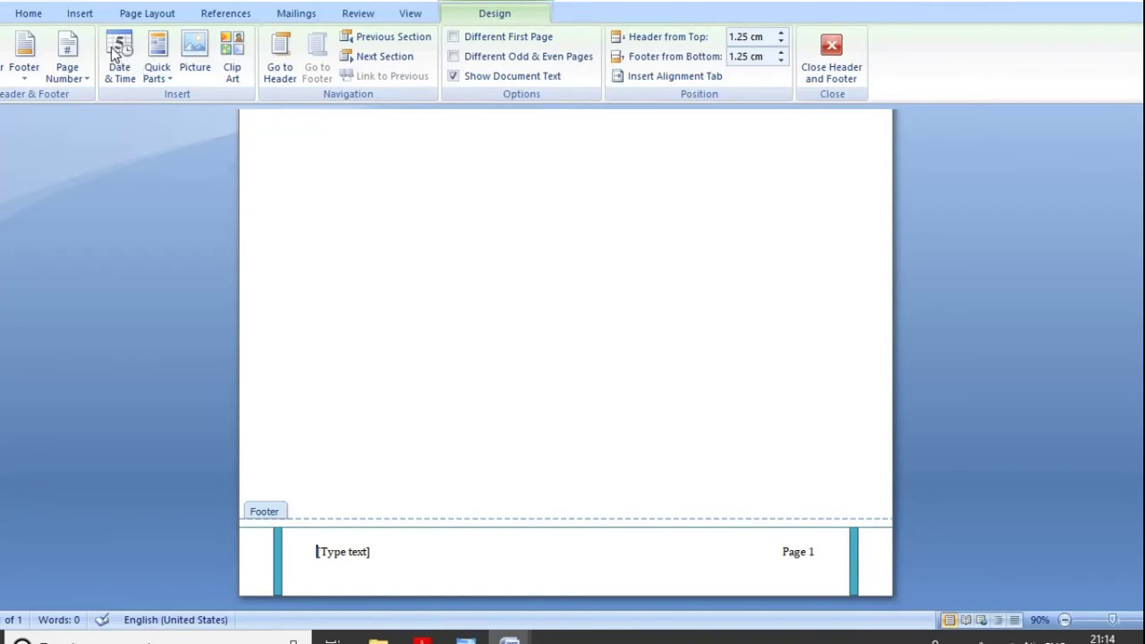
left_click(79, 13)
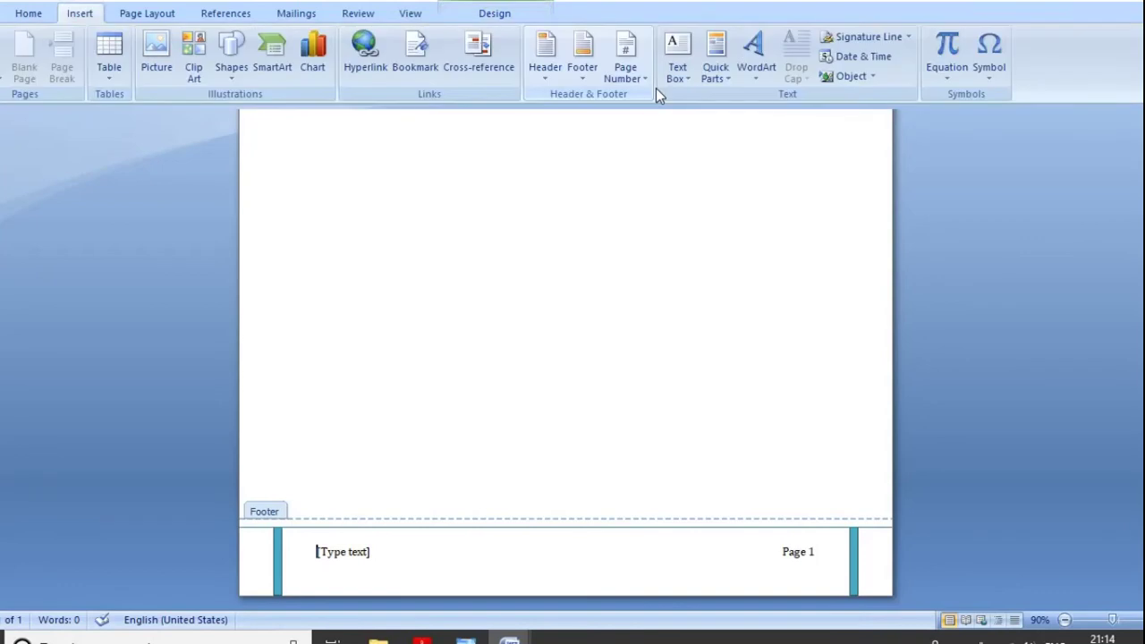
left_click(588, 79)
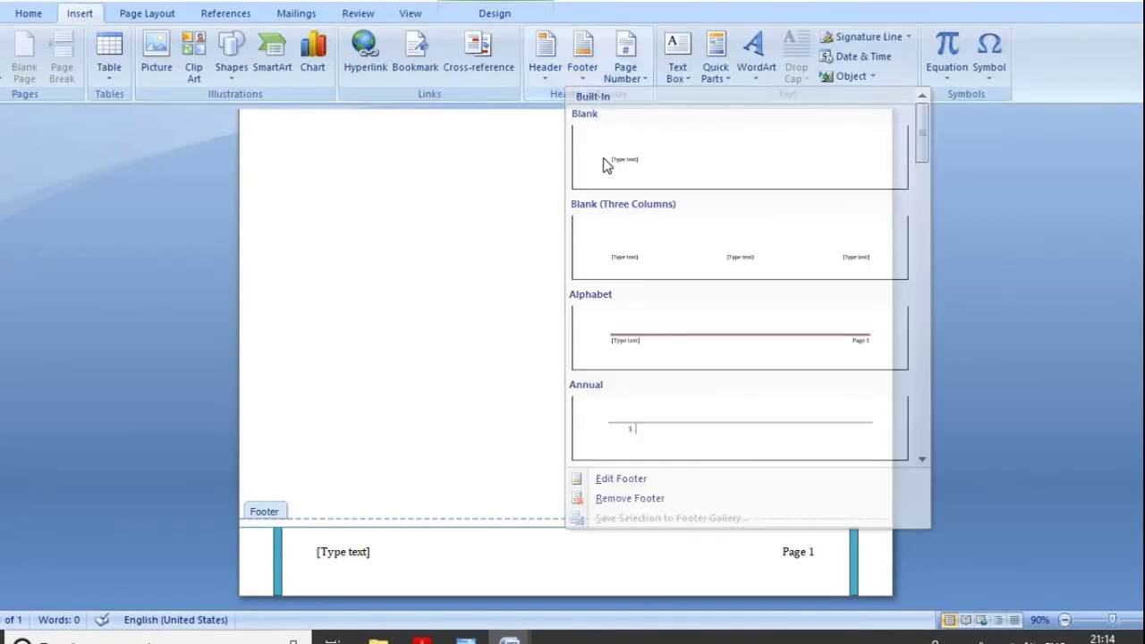
key("Escape")
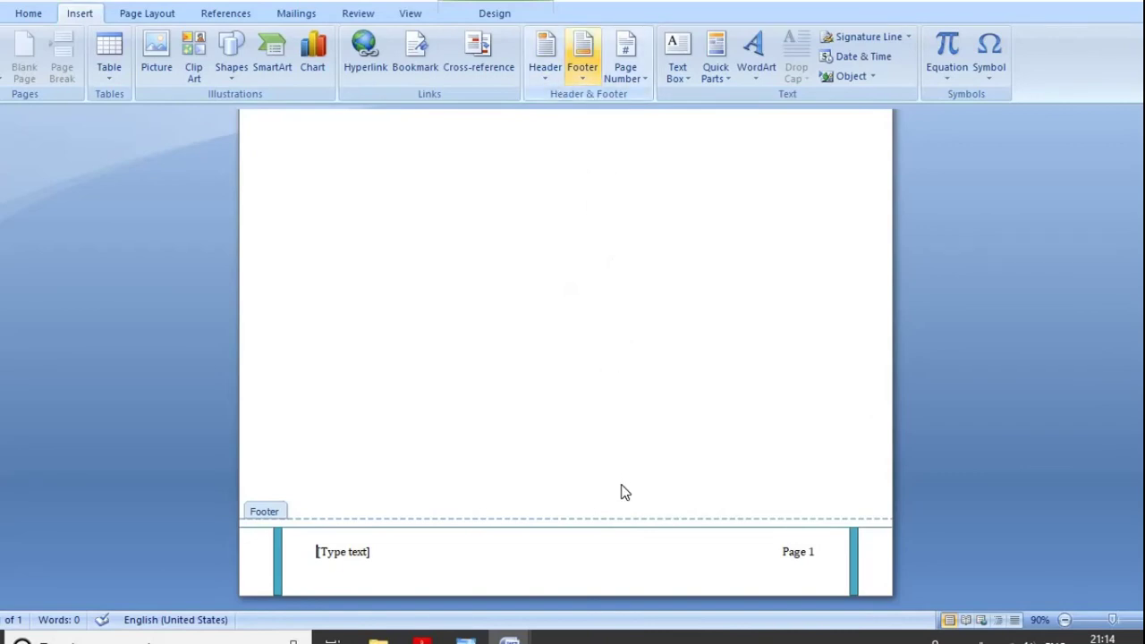
key("Return")
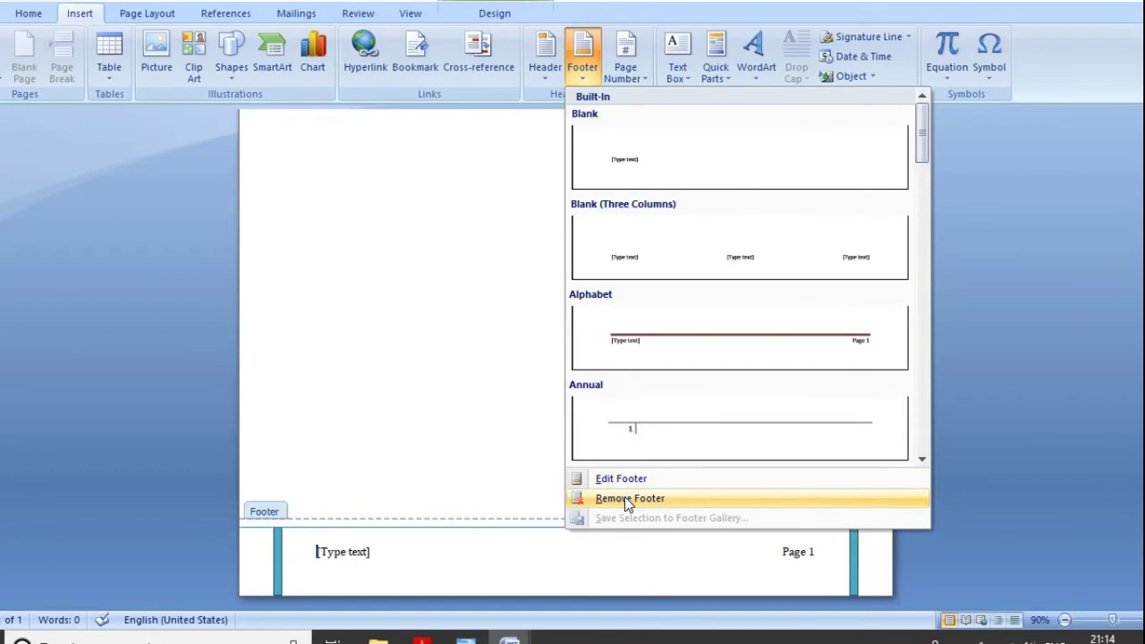
- Remove the footer and insert a centered Plain Number 2 page number at the page bottom
left_click(630, 499)
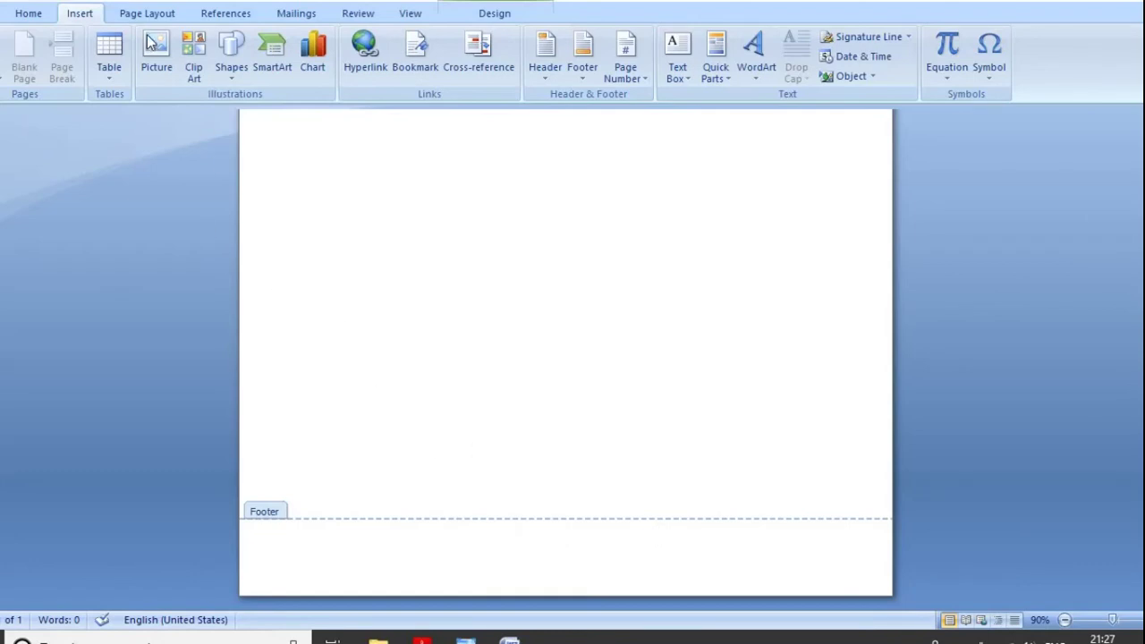
left_click(637, 75)
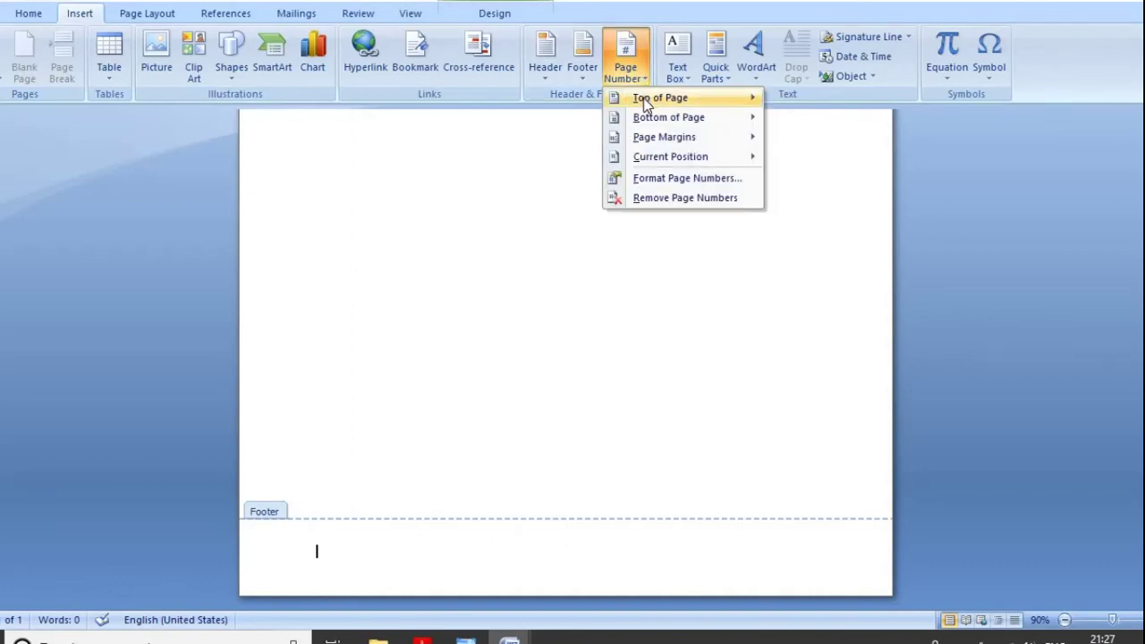
mouse_move(669, 117)
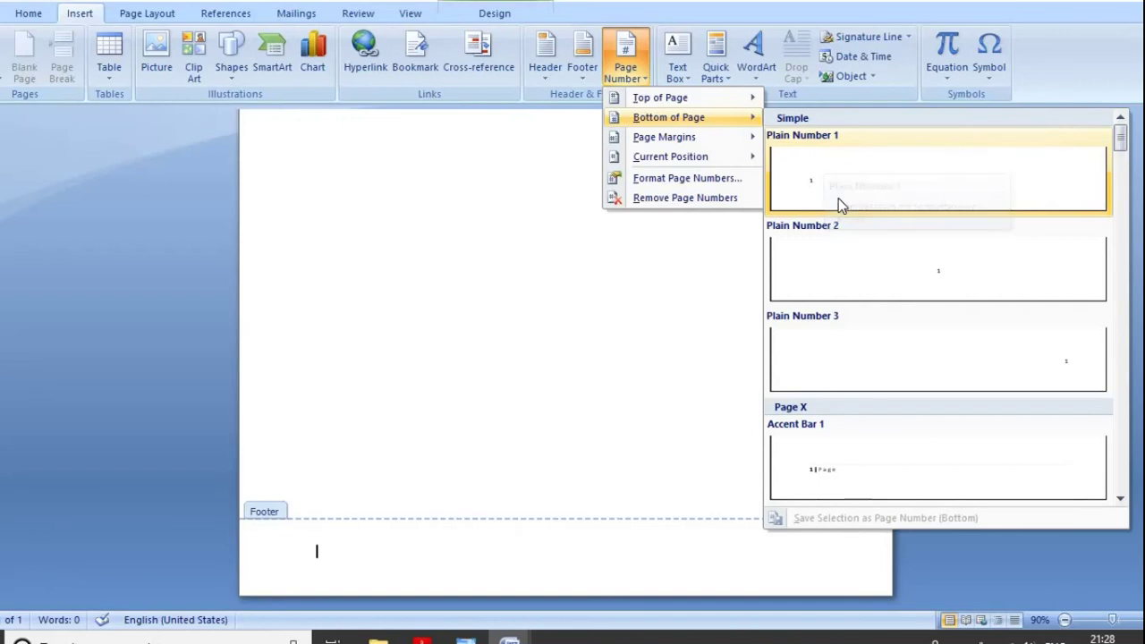
left_click(862, 247)
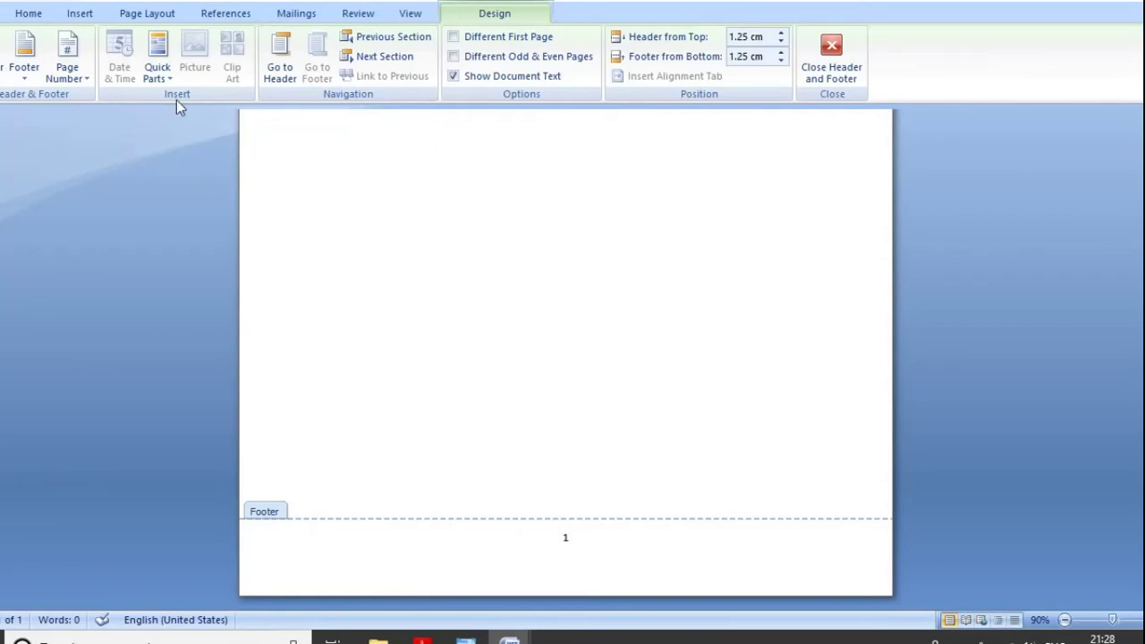
left_click(86, 17)
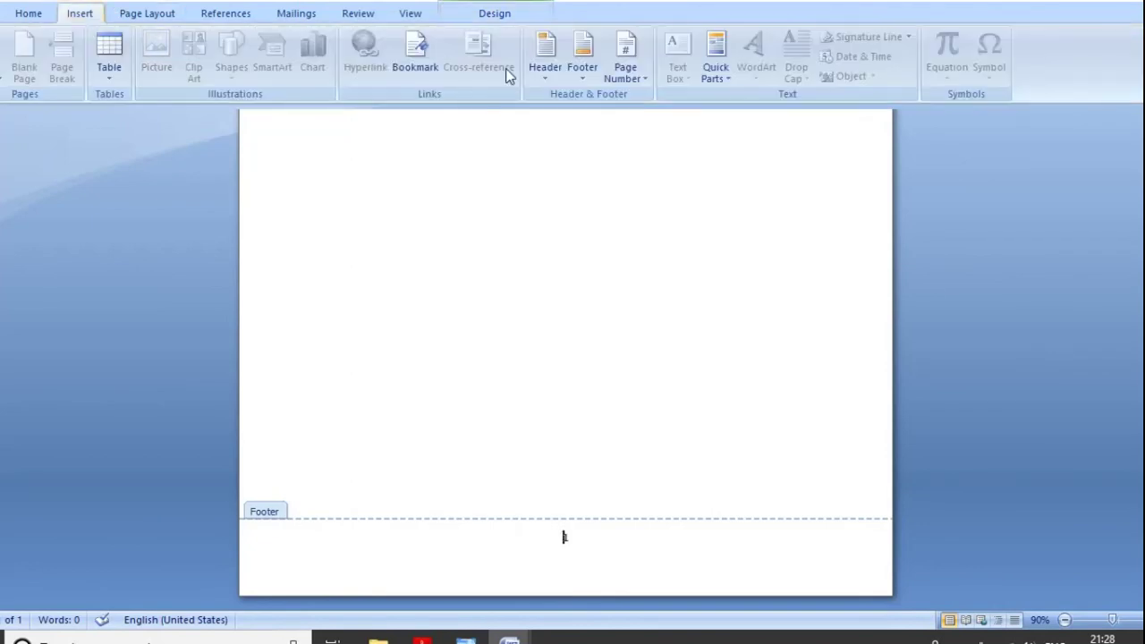
- Remove the page number 1 from the footer, leaving it empty
left_click(639, 78)
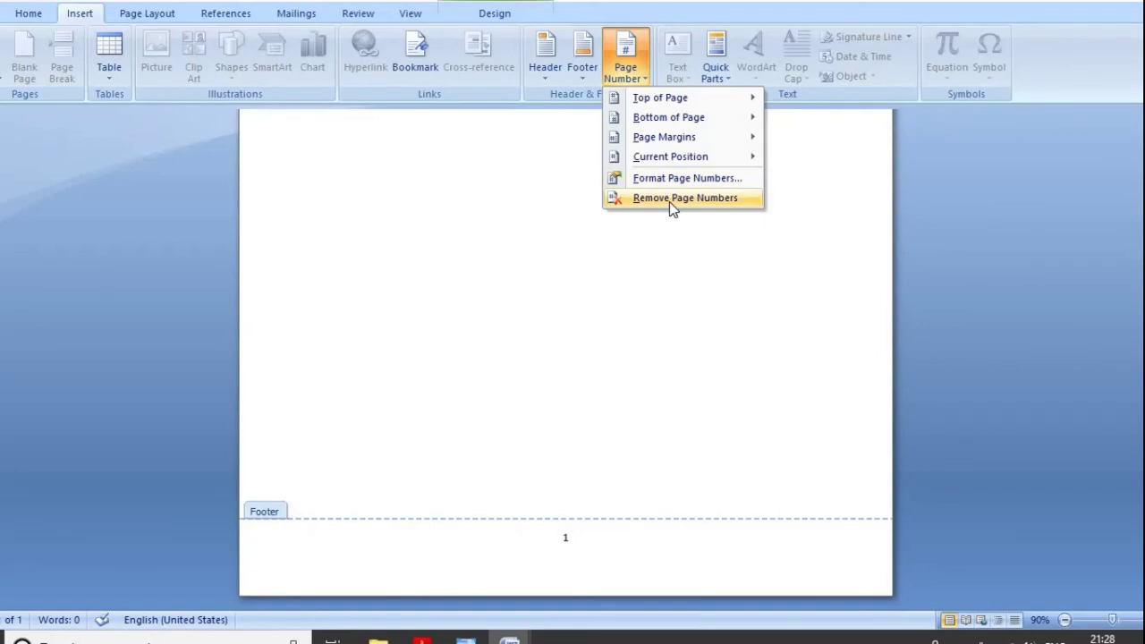
left_click(671, 202)
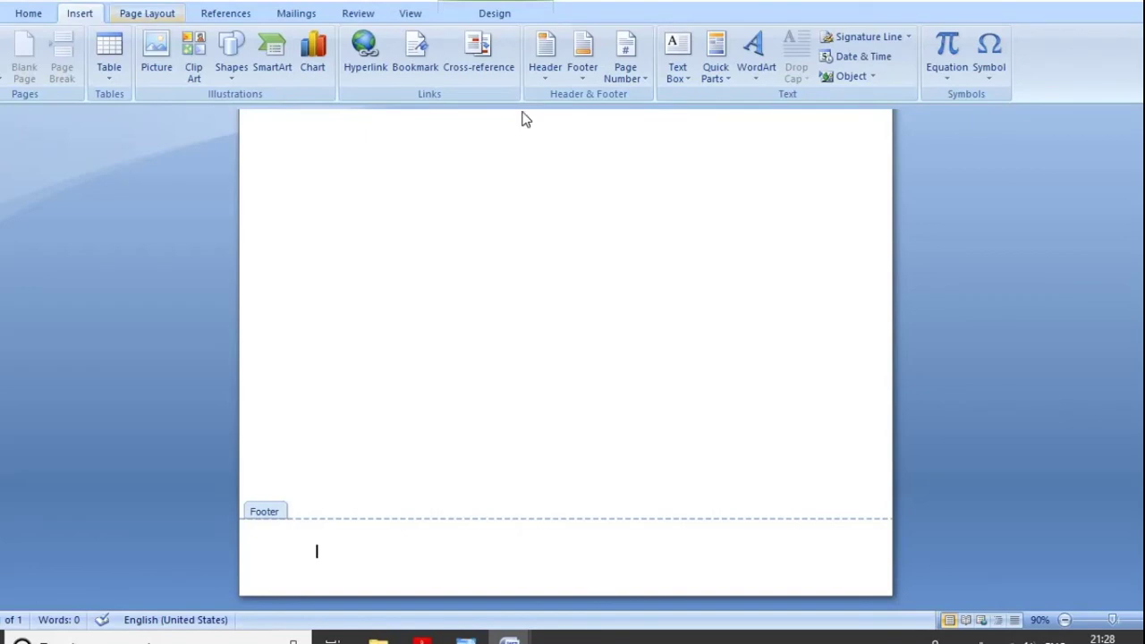
left_click(644, 79)
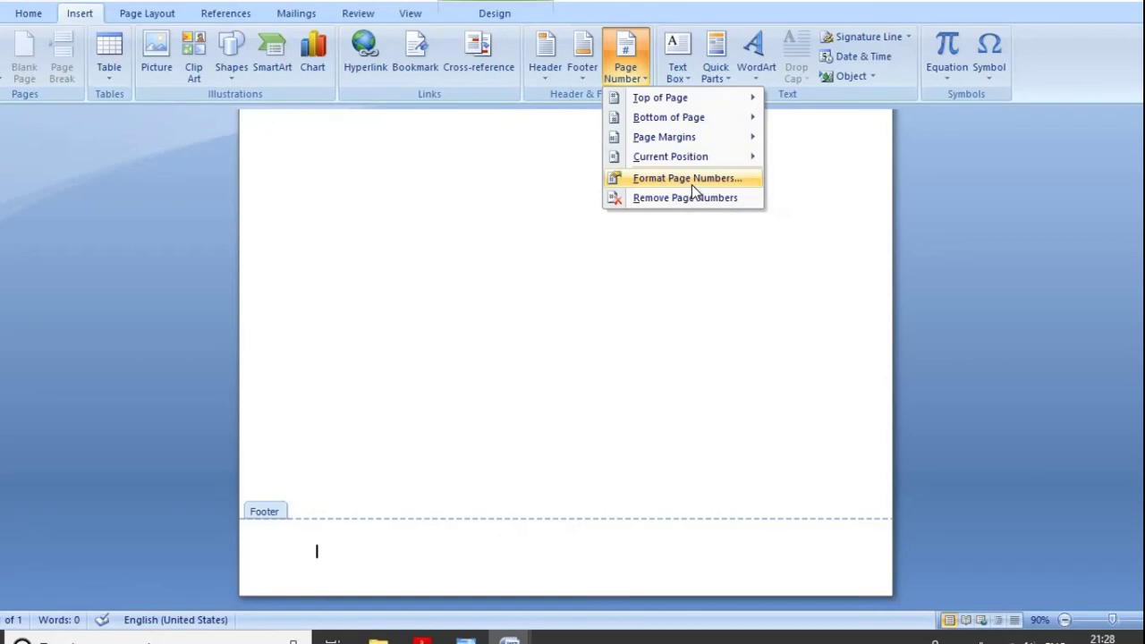
- Set the page number format to capital letters A, B, C in Format Page Numbers
left_click(692, 185)
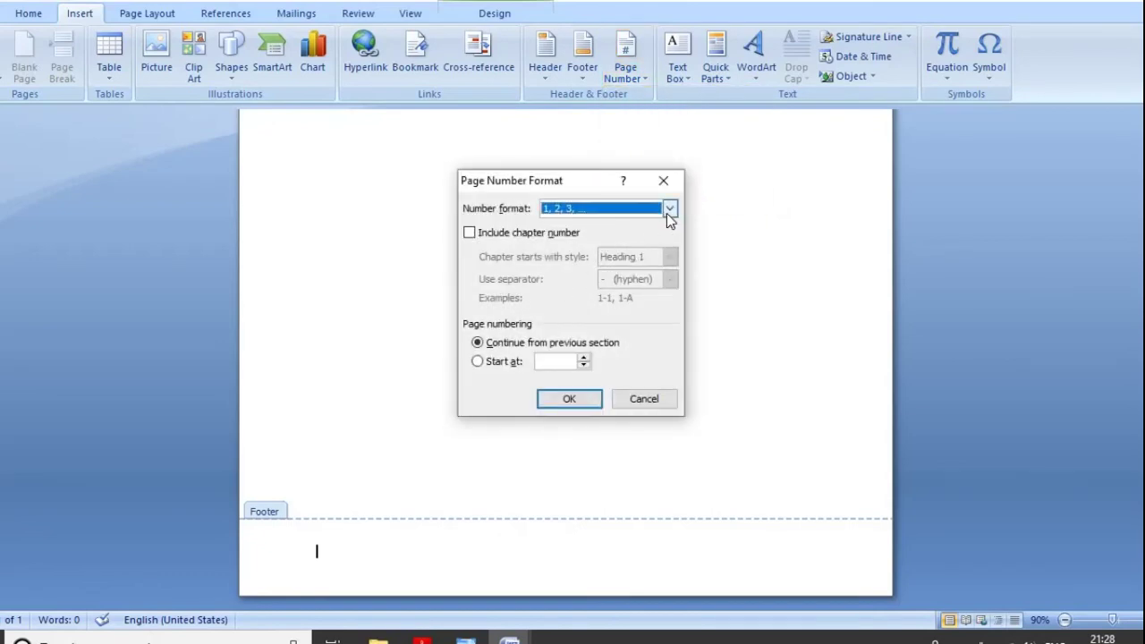
left_click(671, 211)
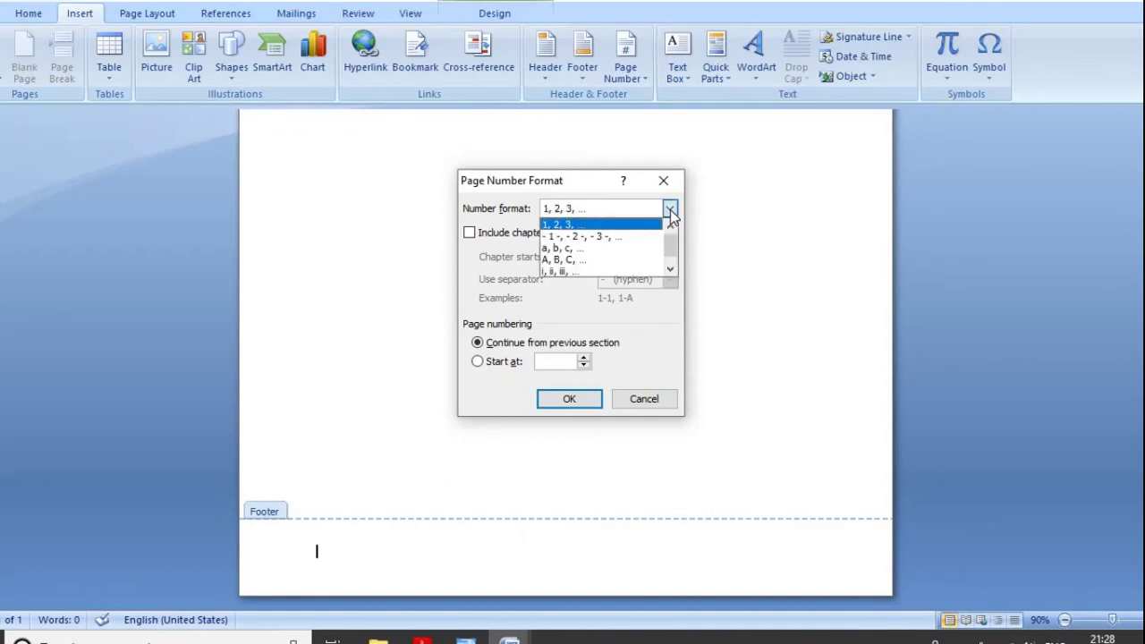
left_click(612, 262)
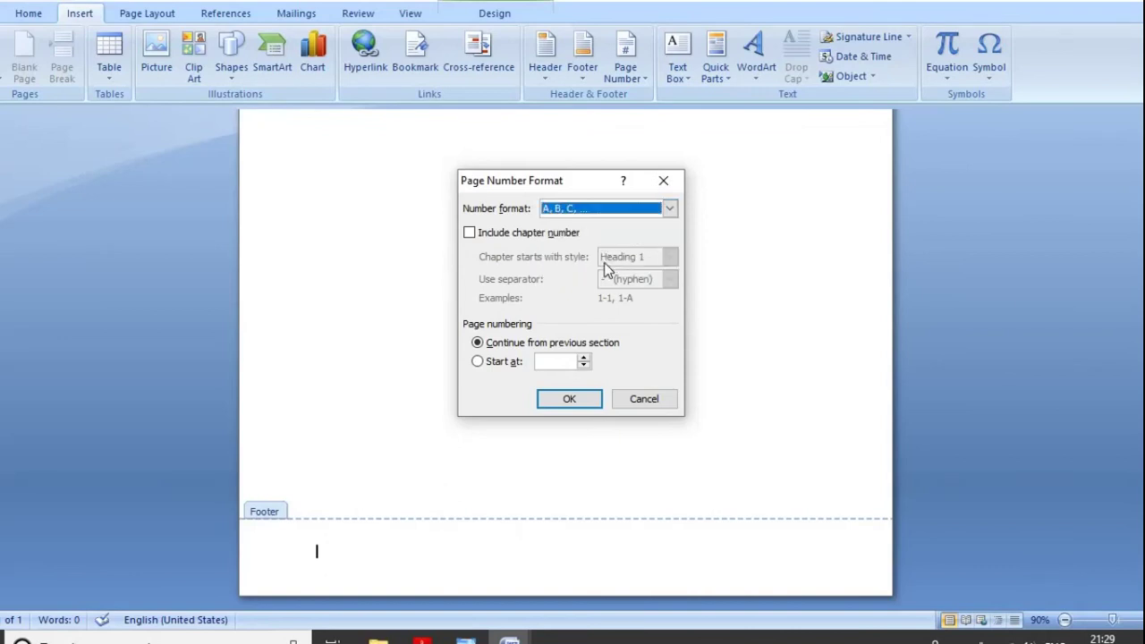
left_click(579, 407)
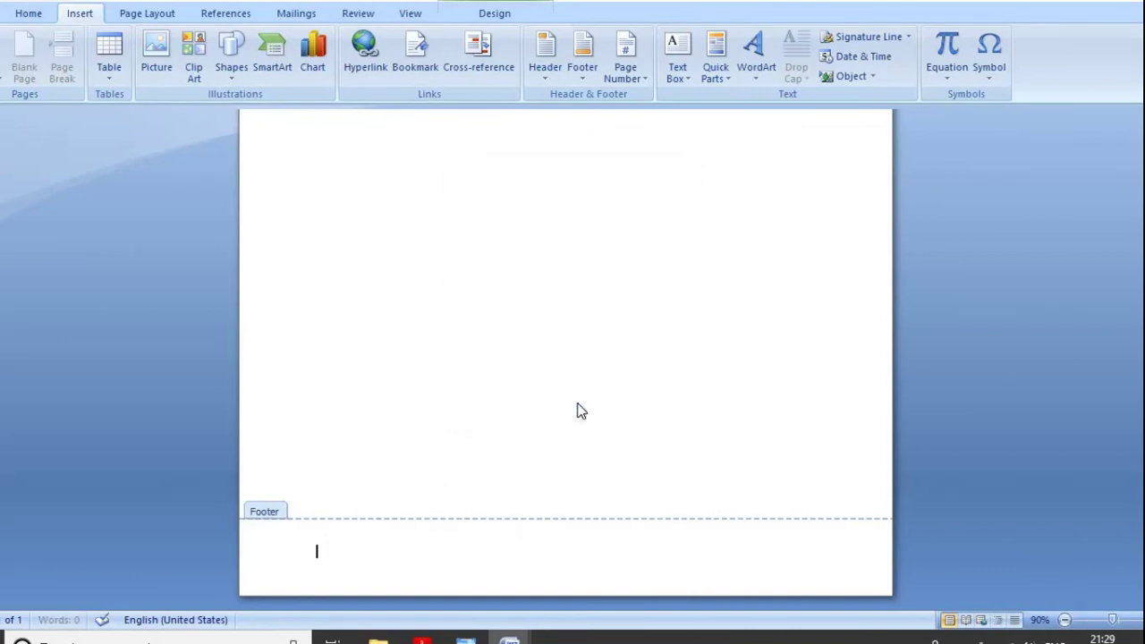
left_click(134, 12)
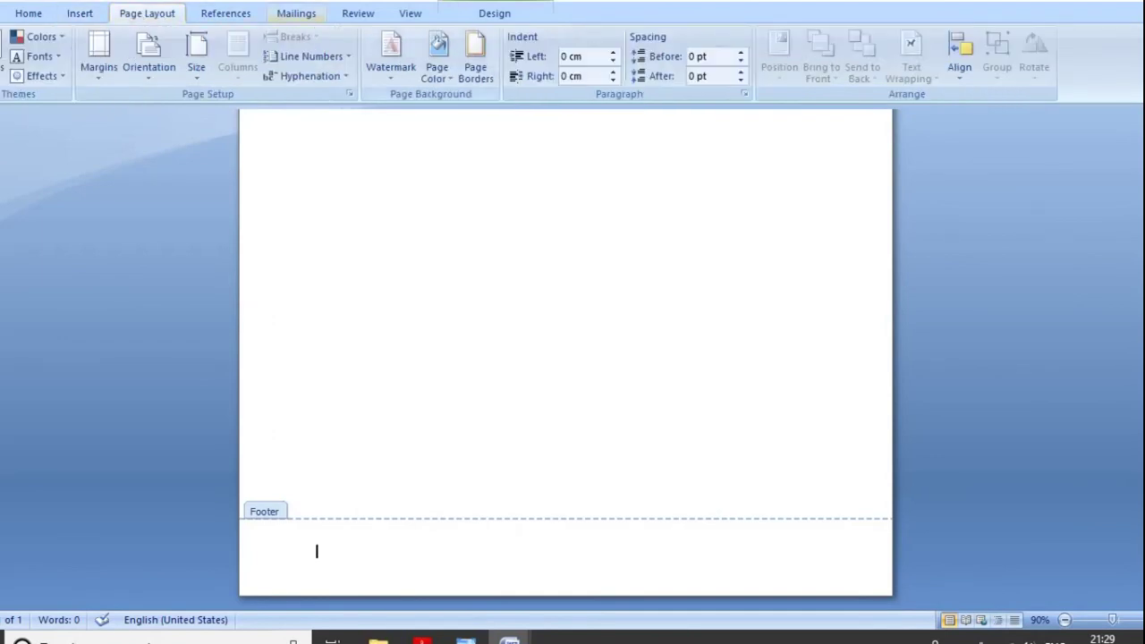
left_click(78, 12)
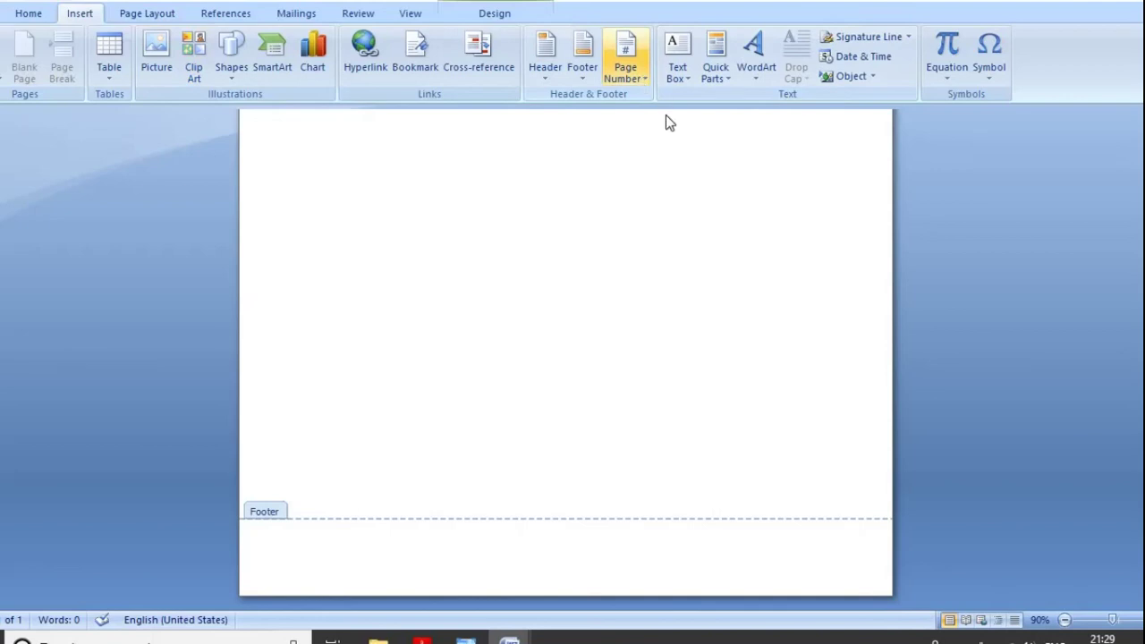
- Insert a Plain Number 1 page number at the bottom-left, displayed as A
left_click(625, 54)
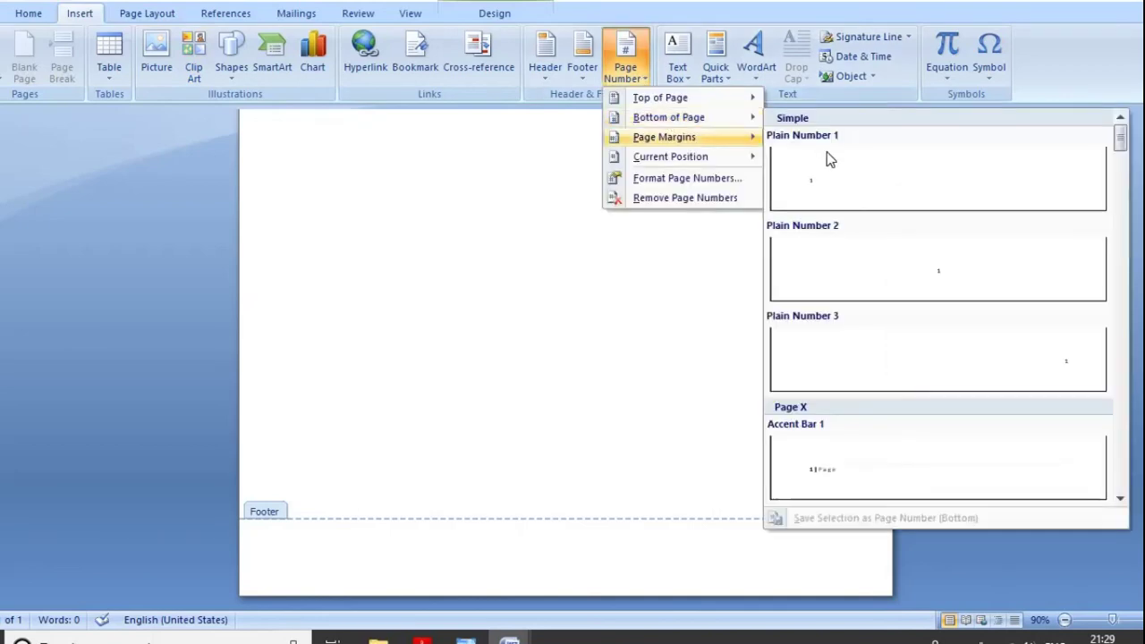
left_click(861, 201)
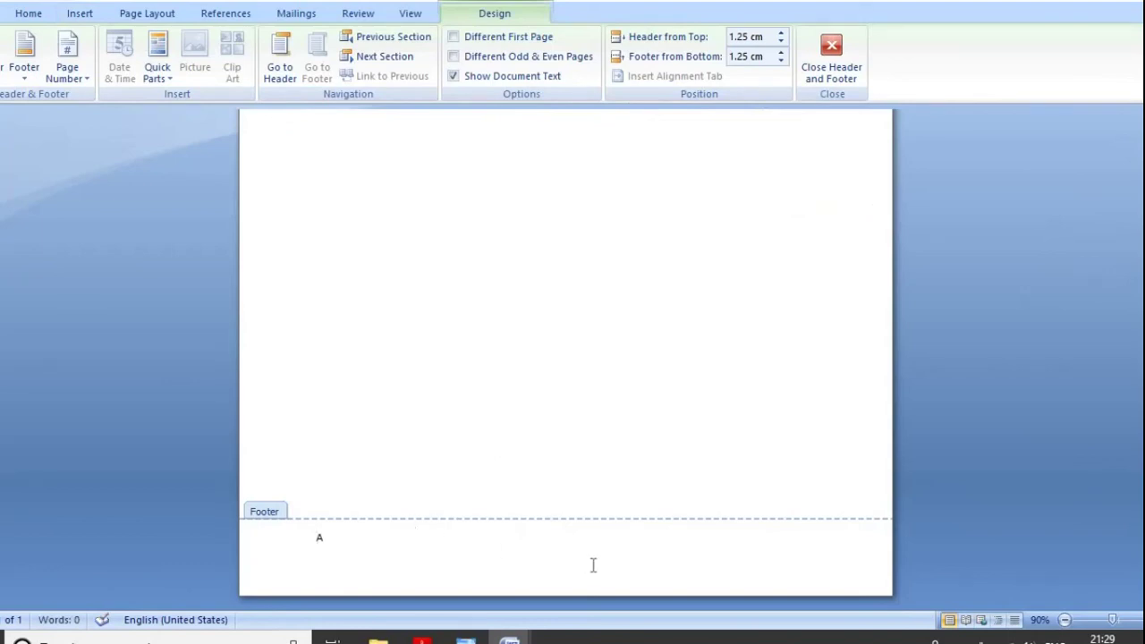